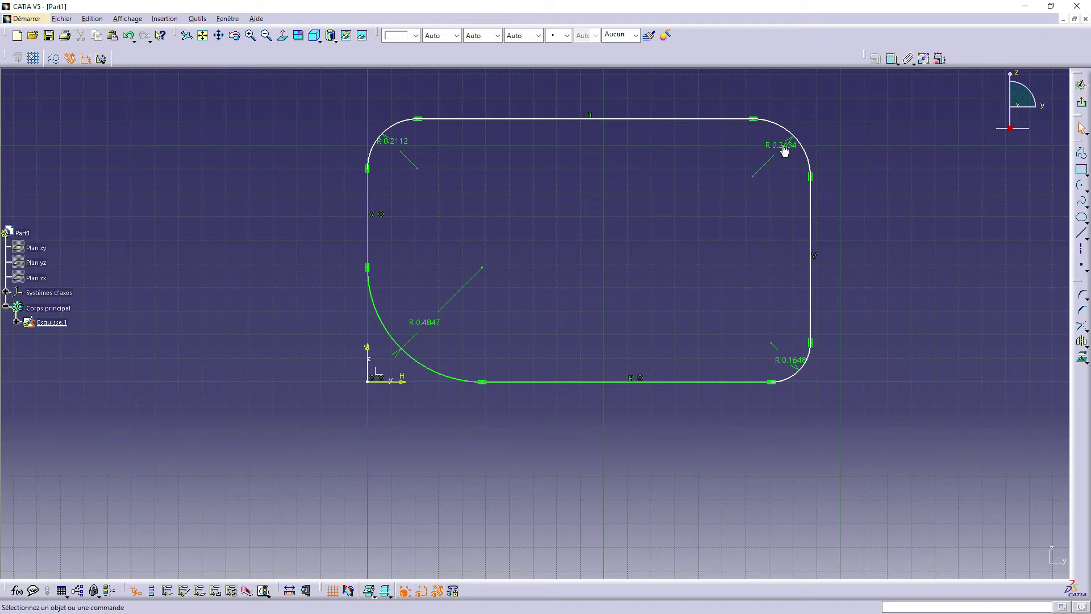
Move the lower-right radius dimension outside the profile and set the upper-left corner radius to 0.5 in.
left_click_drag(791, 361, 816, 397)
left_click(763, 451)
double_click(402, 148)
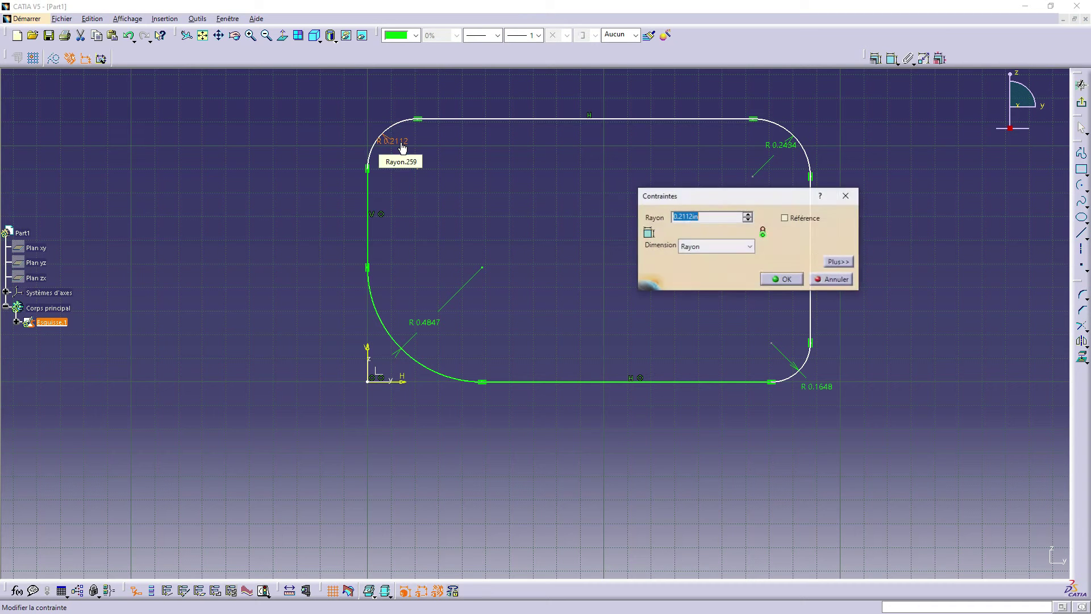
key("BackSpace")
type("0.5")
key("Return")
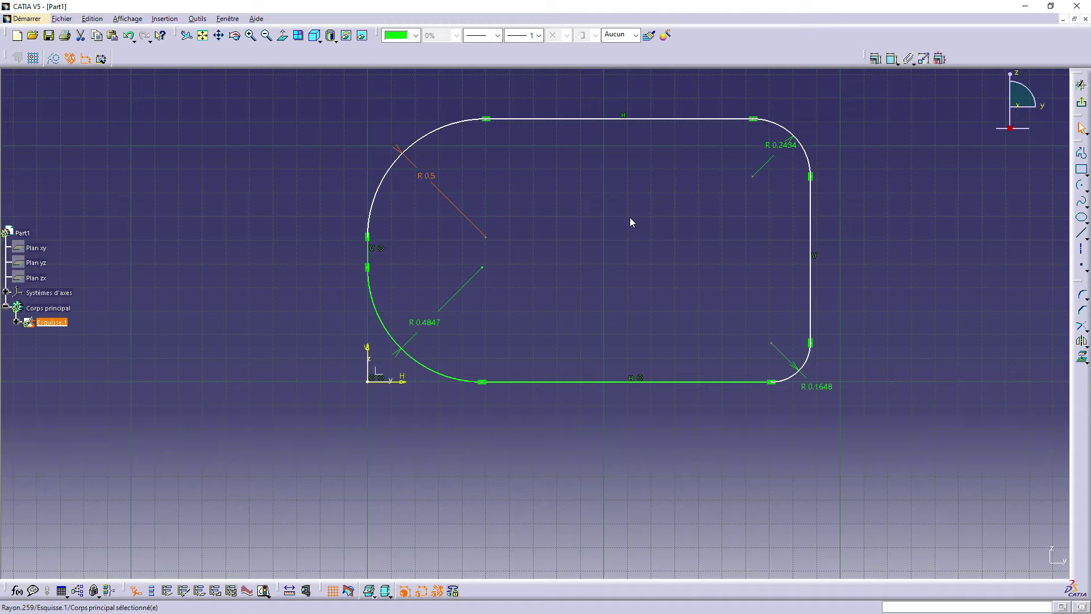
left_click(684, 221)
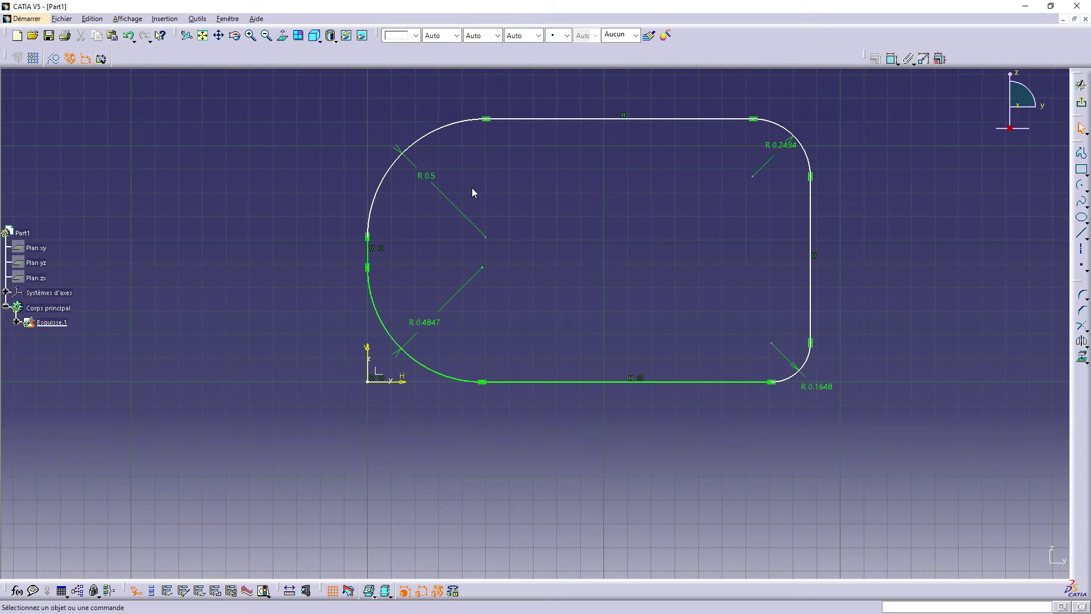
Shift the upper-left corner's radius label slightly inward along its dimension line.
left_click(430, 180)
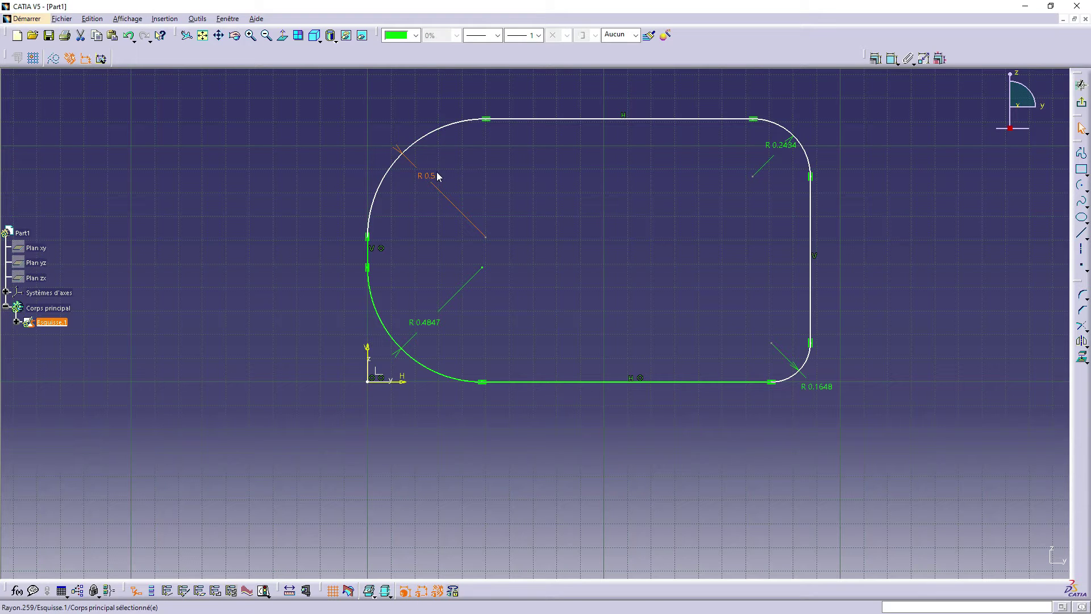
mouse_move(427, 175)
left_mouse_down()
mouse_move(421, 186)
mouse_move(466, 210)
mouse_move(438, 182)
left_mouse_up()
left_click(384, 176)
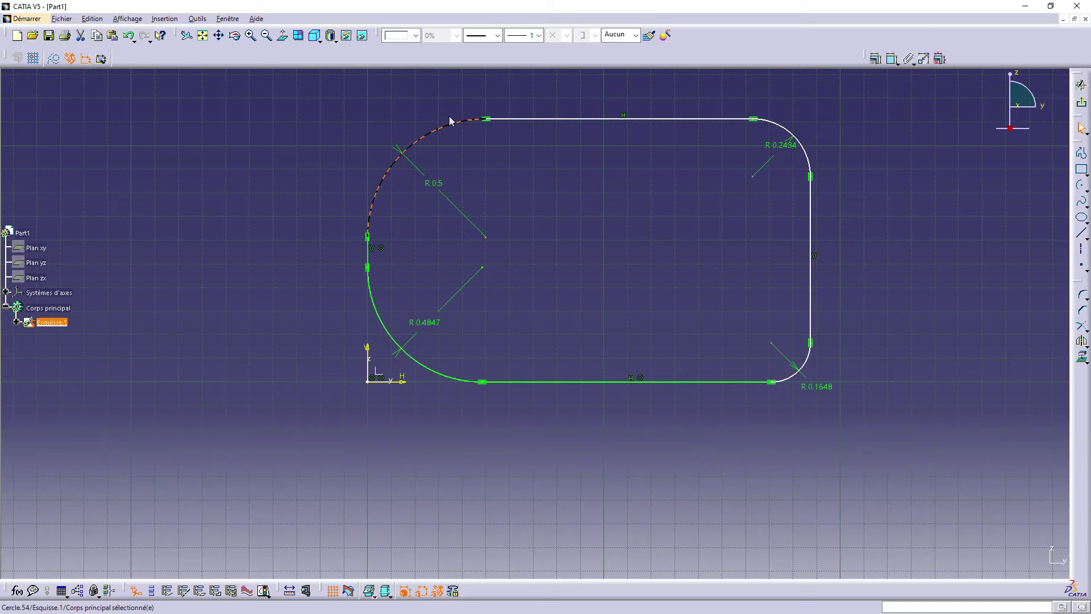
left_click(439, 185)
left_click(440, 191)
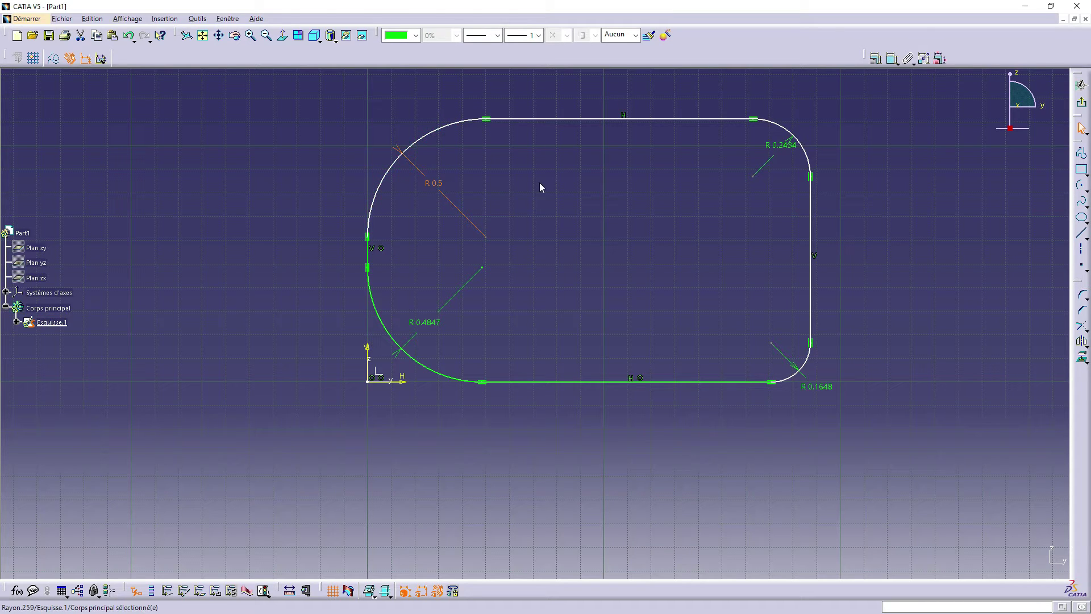
left_click(440, 177)
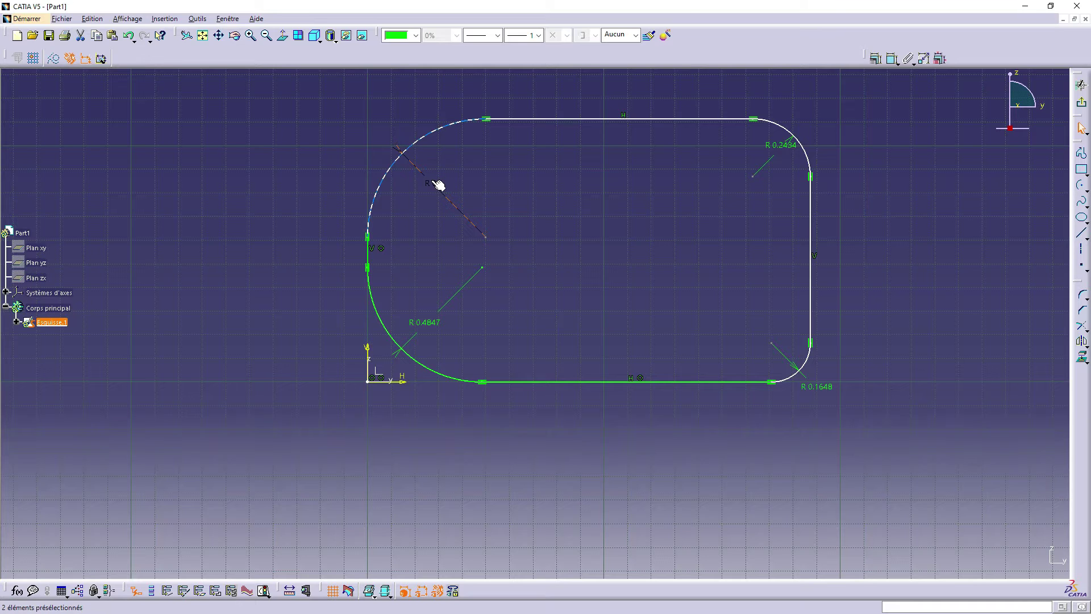
Select all four corner radius dimensions and start an Equivalent Dimensions relation between them.
left_click(438, 183)
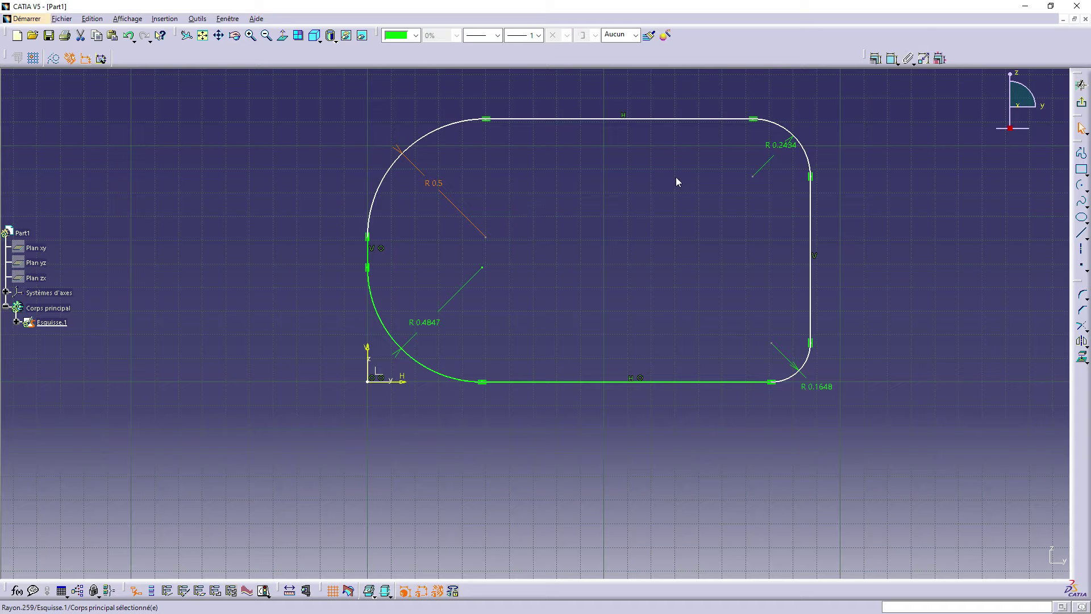
left_click(784, 146, "ctrl")
left_click(817, 389, "ctrl")
left_click(418, 322, "ctrl")
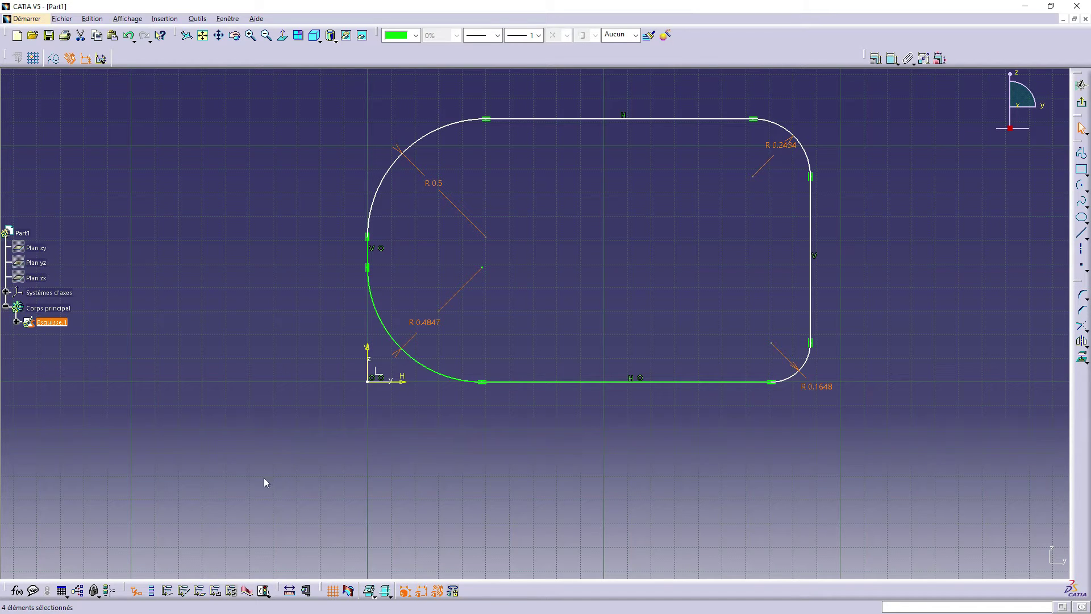
left_click(111, 592)
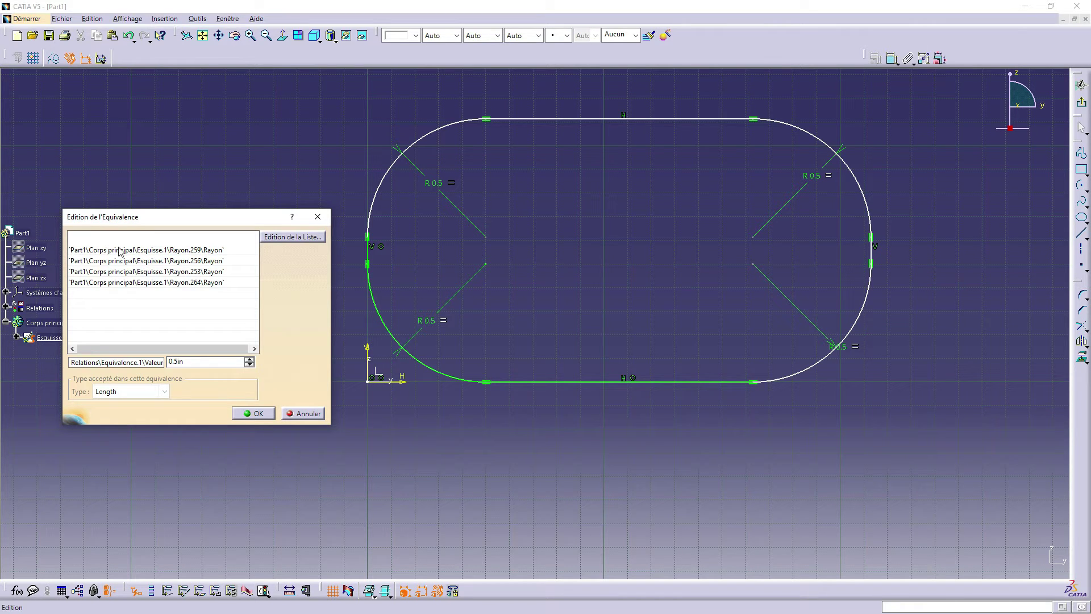
Set the common value of the four equivalent radii to 0.25 in and create the relation.
left_click_drag(246, 217, 168, 180)
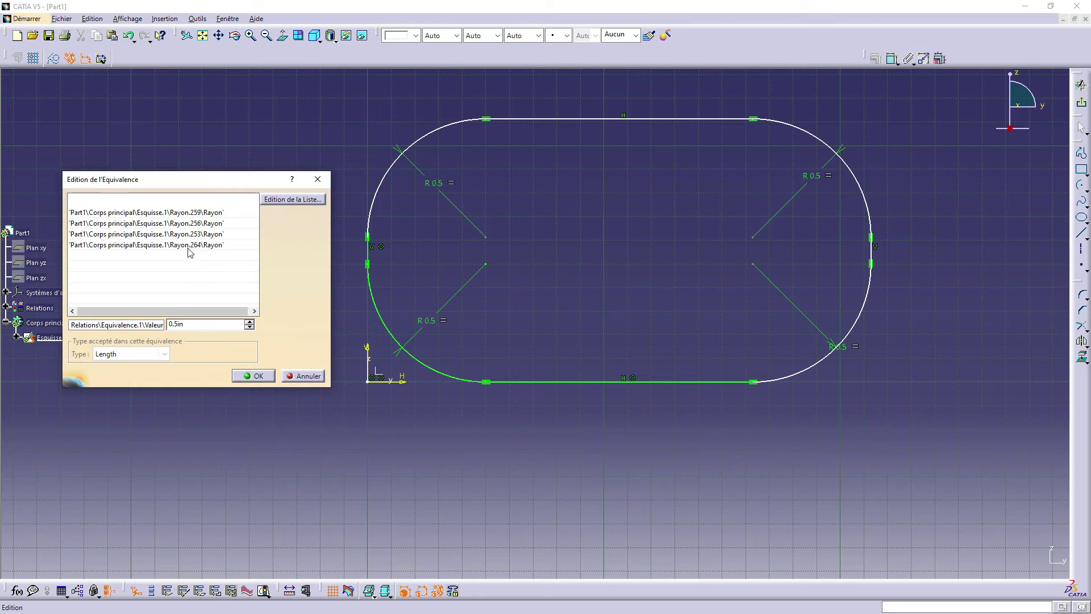
left_click(210, 244)
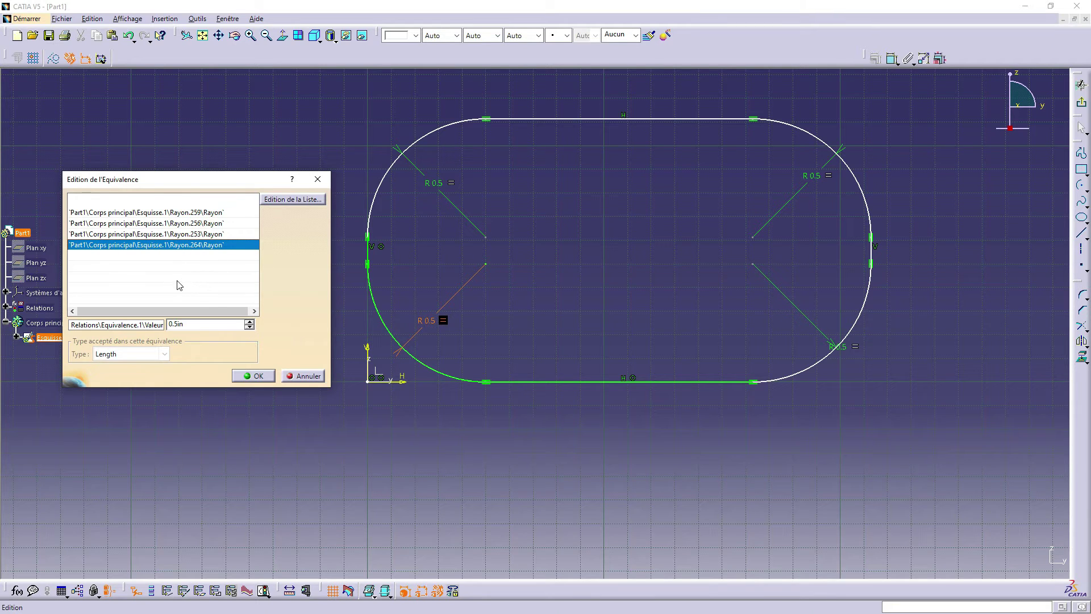
left_click(208, 326)
double_click(208, 326)
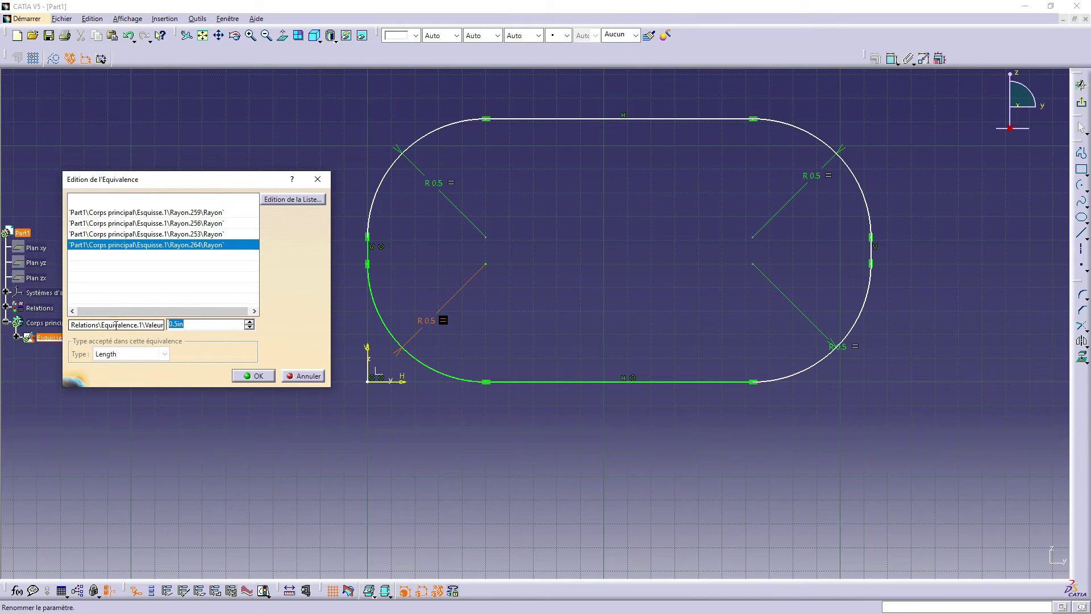
left_click_drag(201, 324, 121, 320)
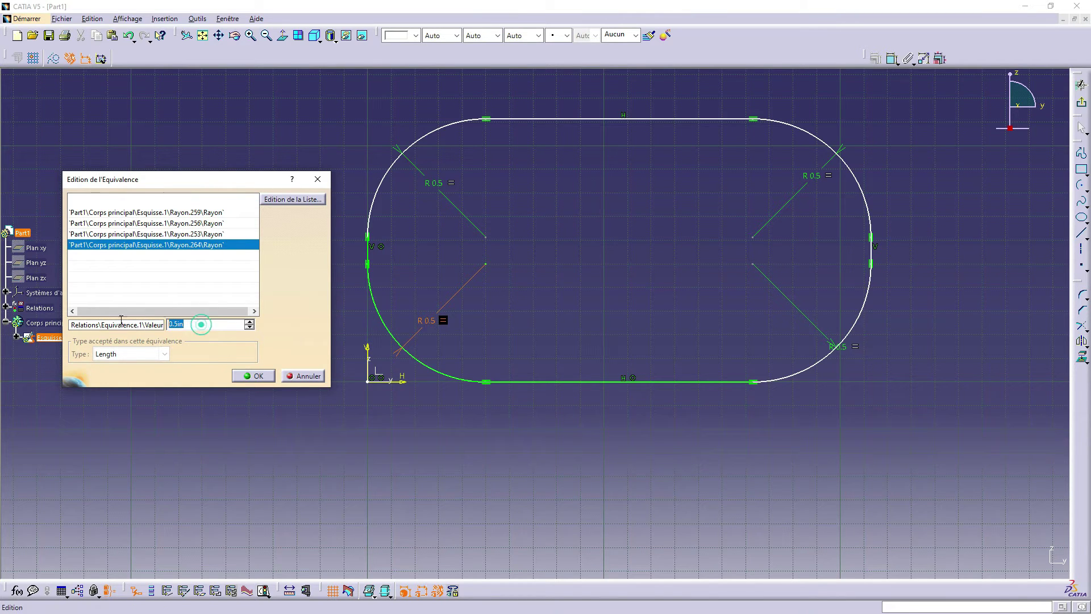
type(".25")
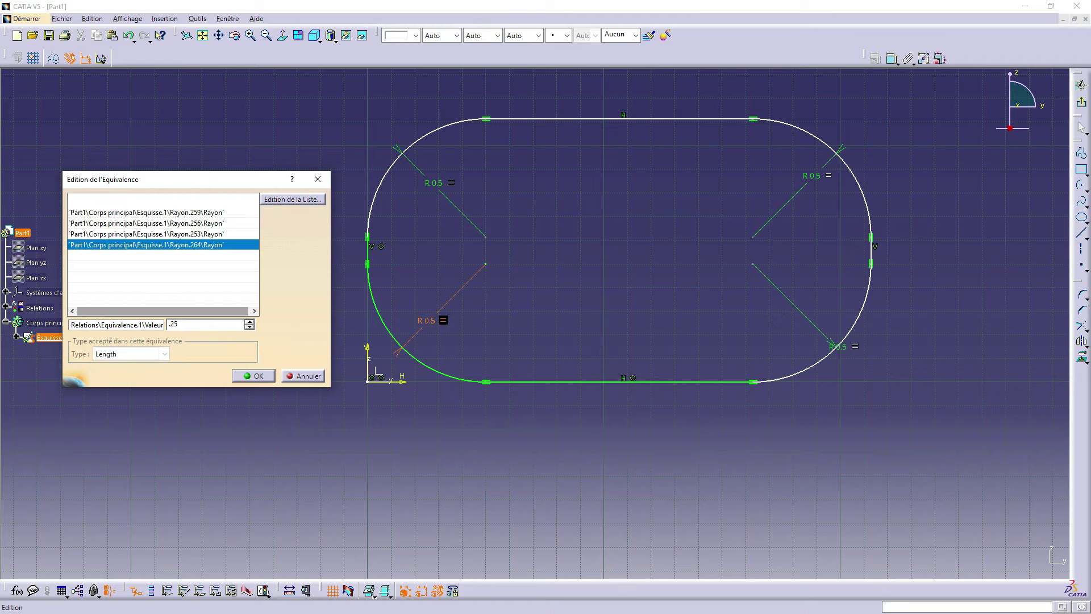
left_click(260, 376)
left_click(620, 448)
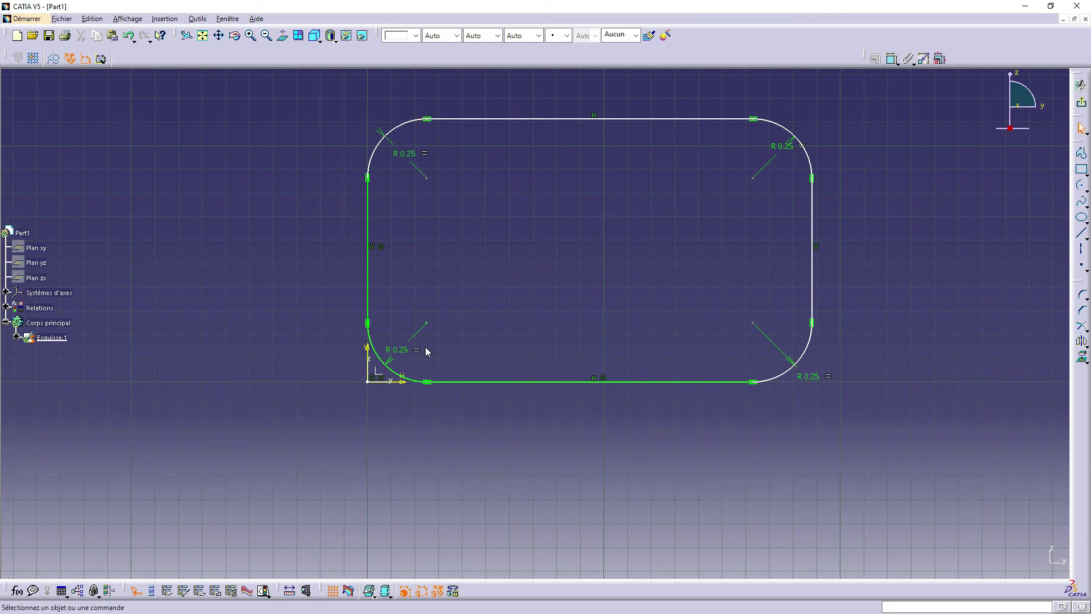
Set the linked corner radii to 0.30 in by editing the upper-left radius dimension.
double_click(411, 155)
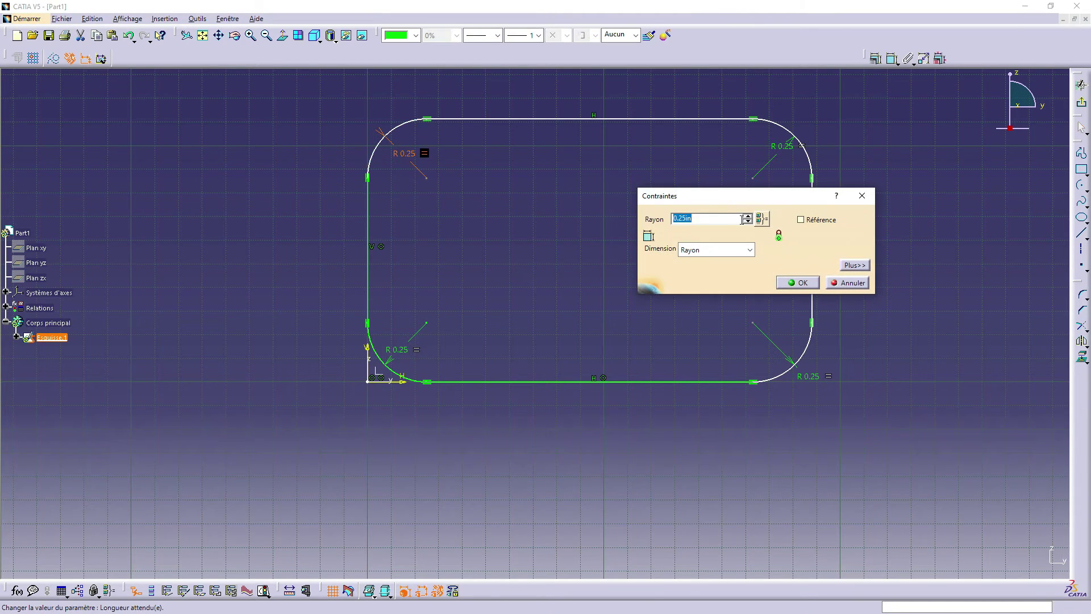
type(".30")
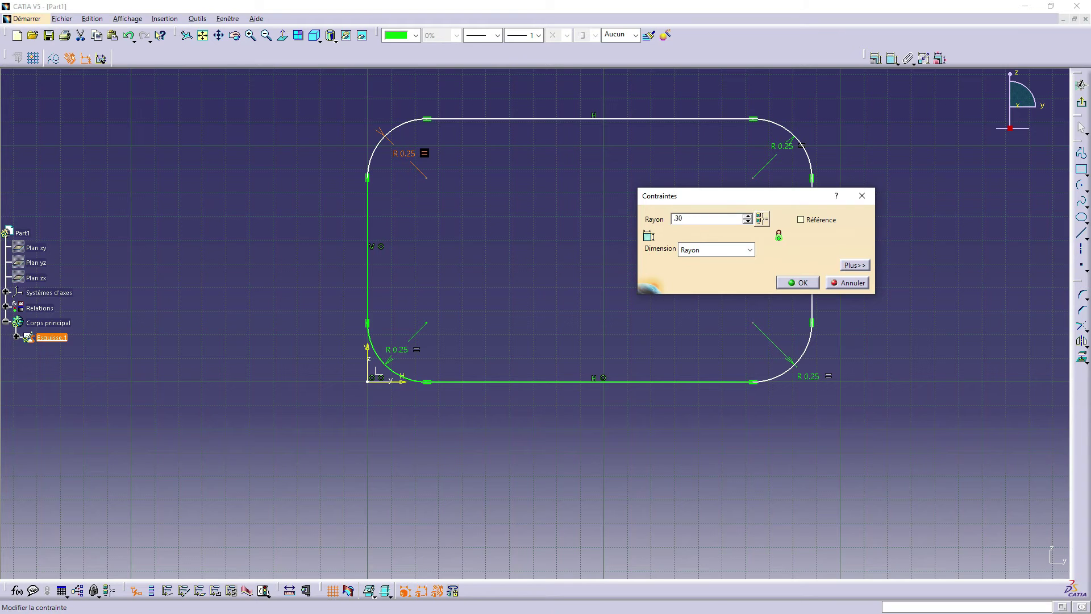
key("Return")
left_click(608, 199)
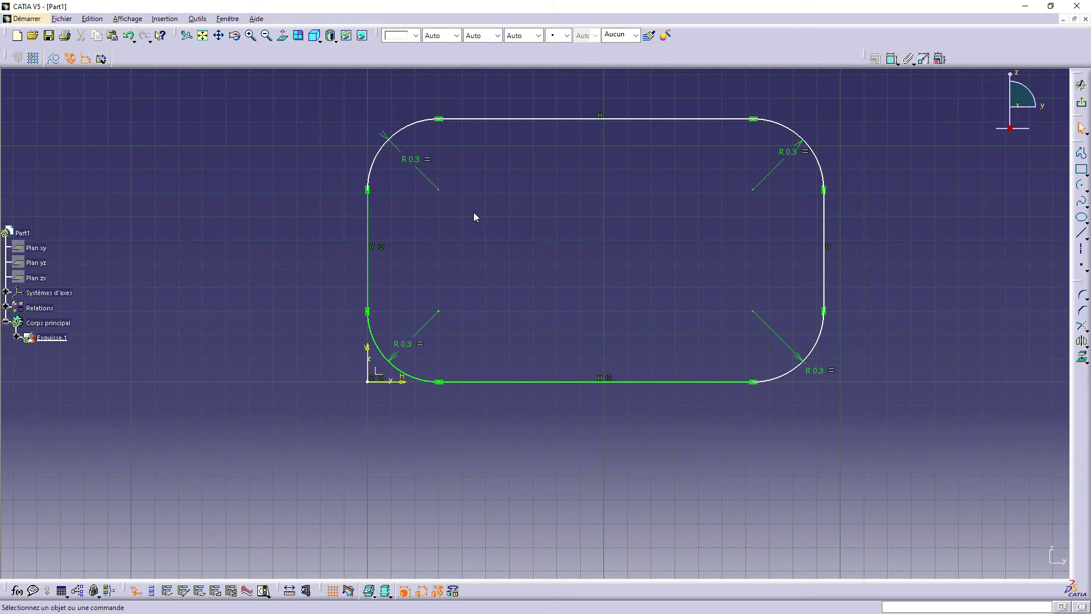
Edit the equivalence from the upper-left radius dimension and remove that corner's radius, Rayon.259, from its parameter list.
double_click(422, 161)
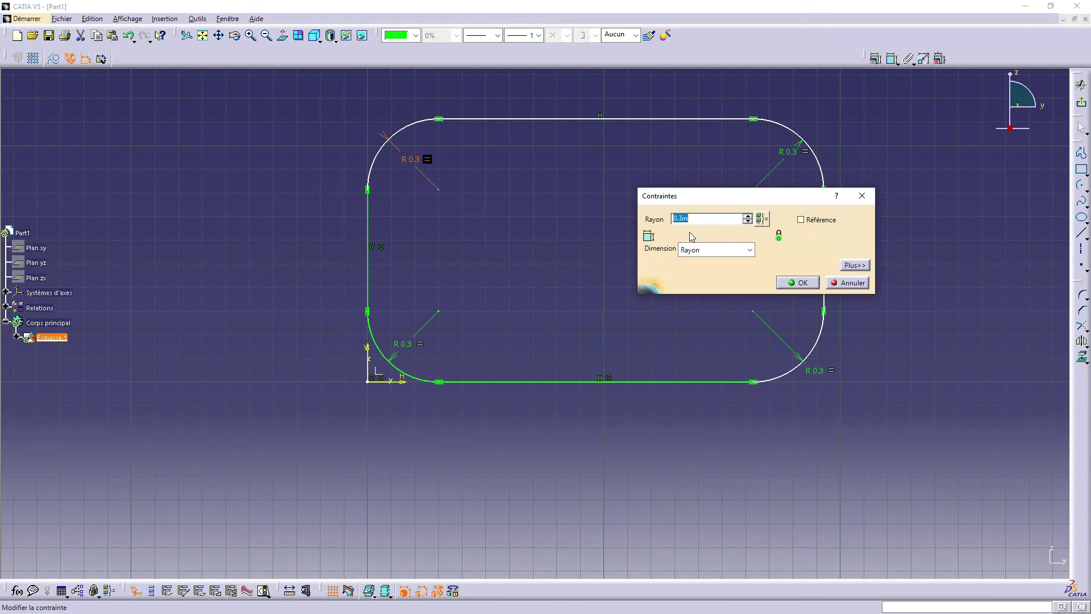
left_click(762, 220)
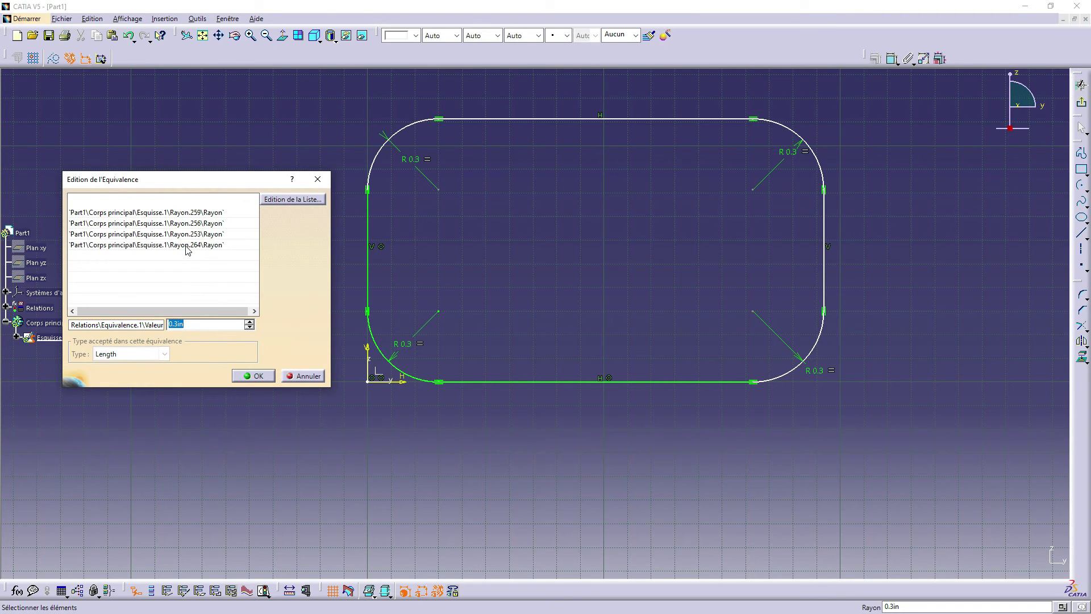
left_click(291, 200)
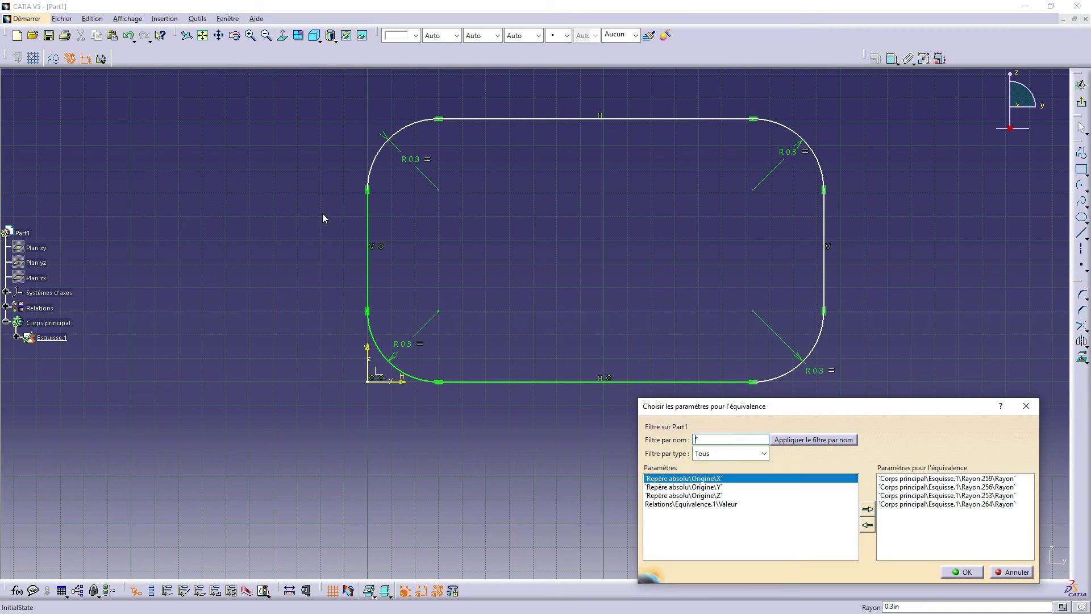
mouse_move(835, 399)
left_mouse_down()
mouse_move(865, 250)
mouse_move(879, 309)
mouse_move(883, 203)
mouse_move(826, 412)
mouse_move(810, 430)
left_mouse_up()
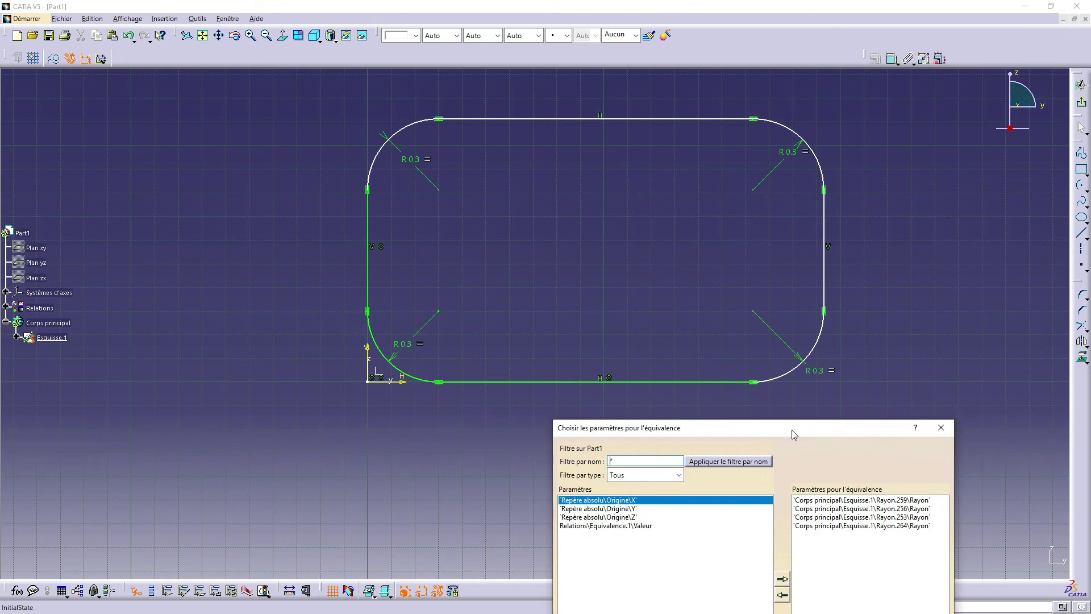
left_click(925, 510)
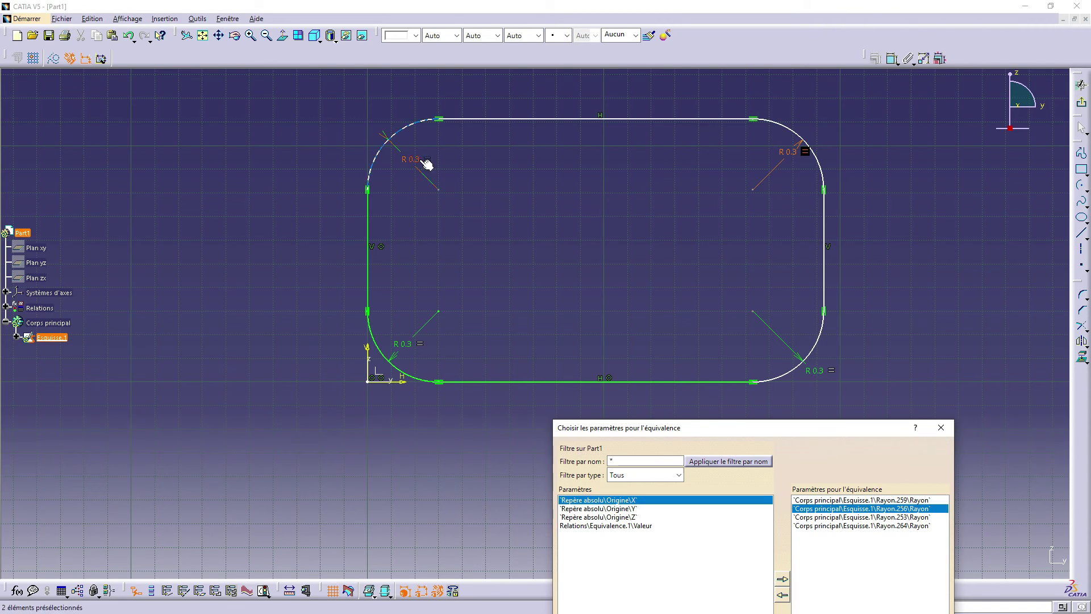
left_click(914, 502)
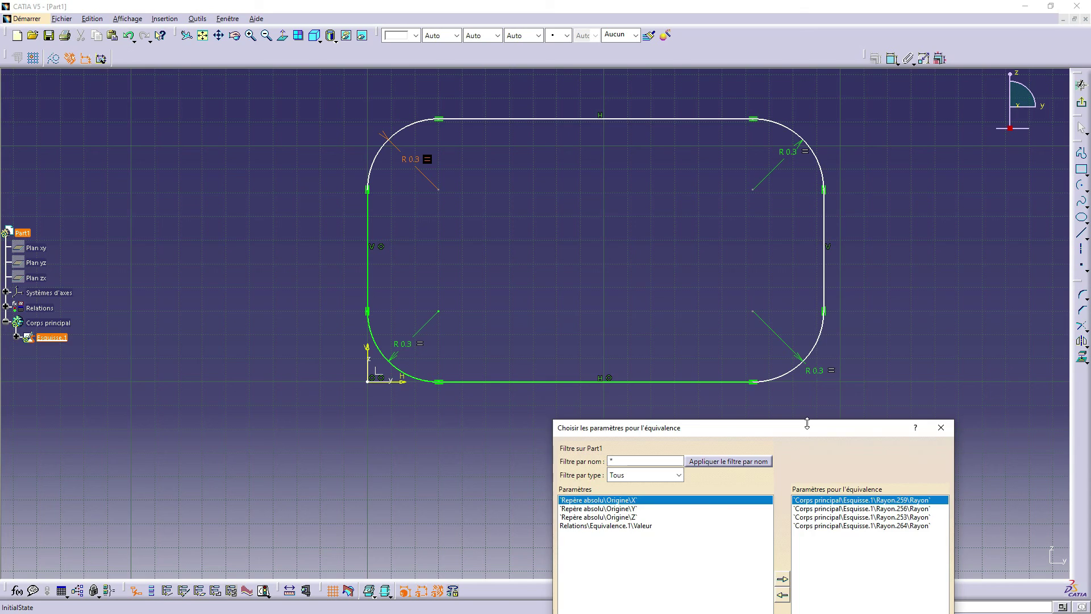
left_click_drag(809, 430, 809, 280)
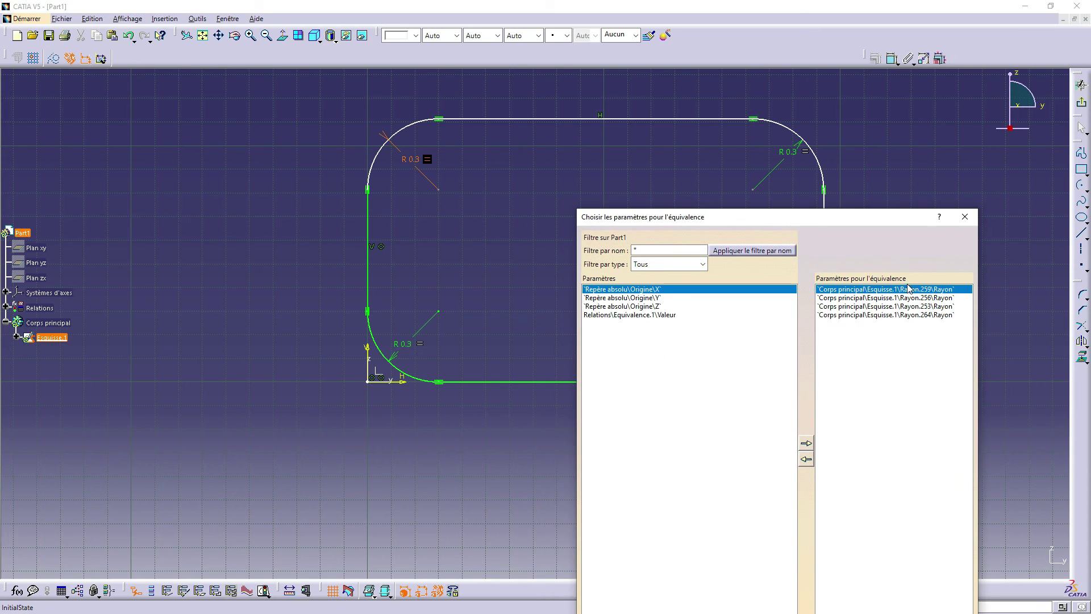
left_click(806, 460)
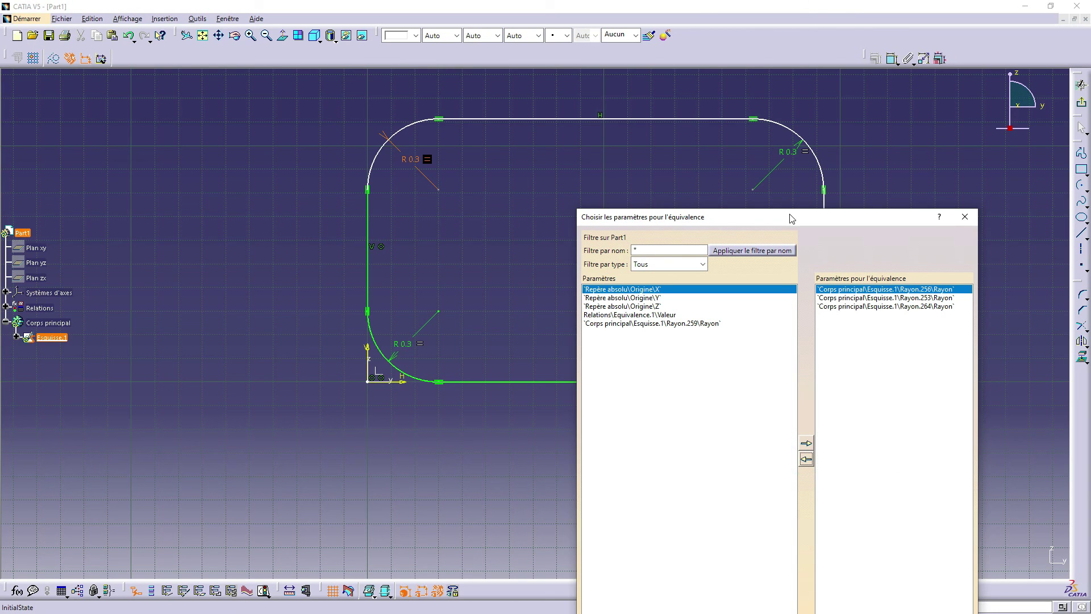
left_click_drag(790, 217, 779, 104)
left_click(890, 517)
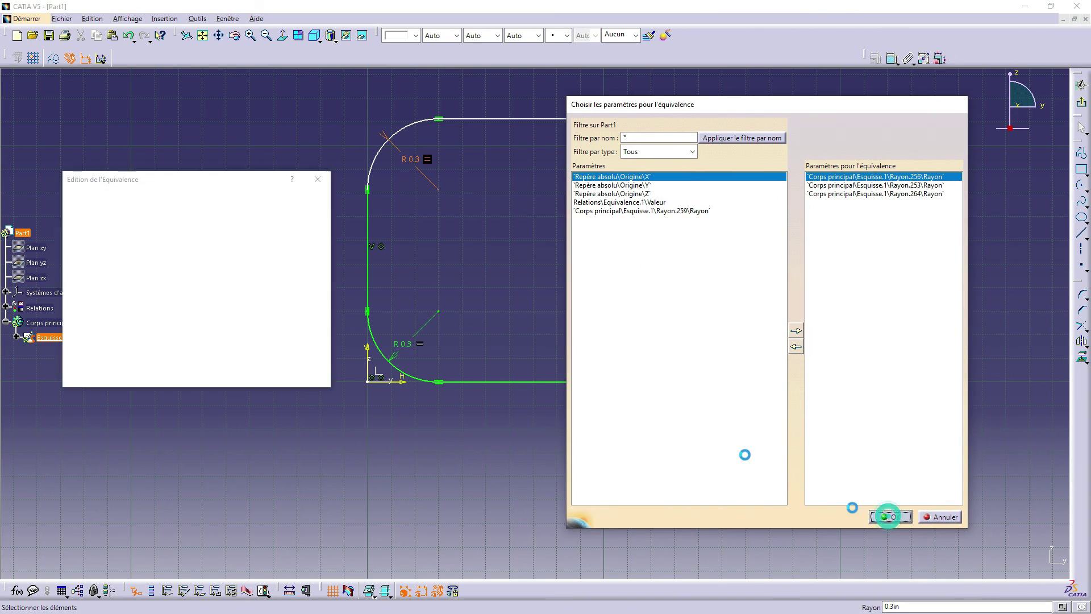
left_click(255, 376)
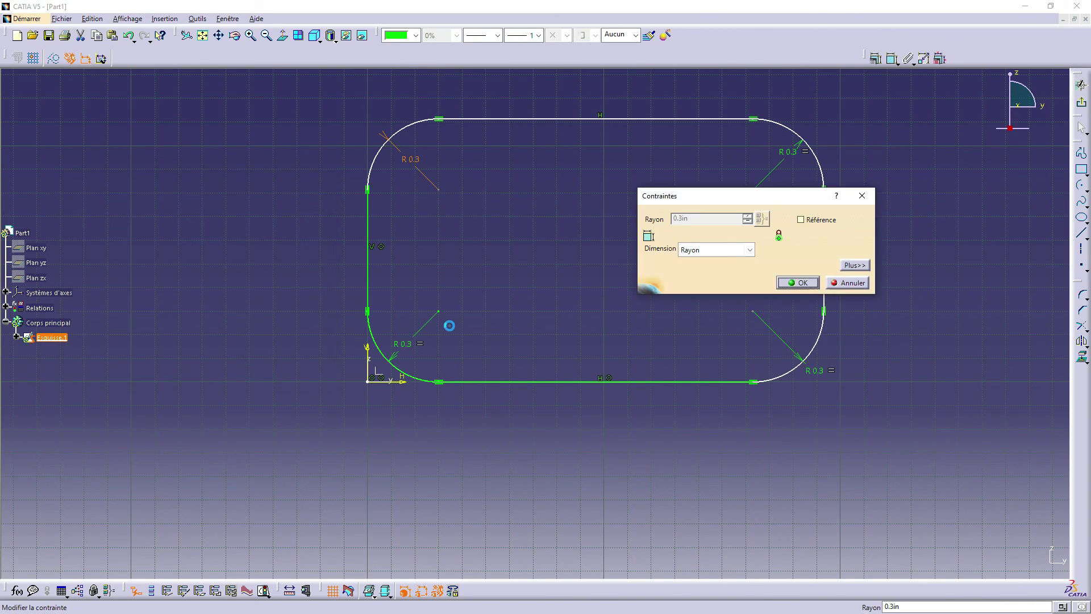
left_click(799, 283)
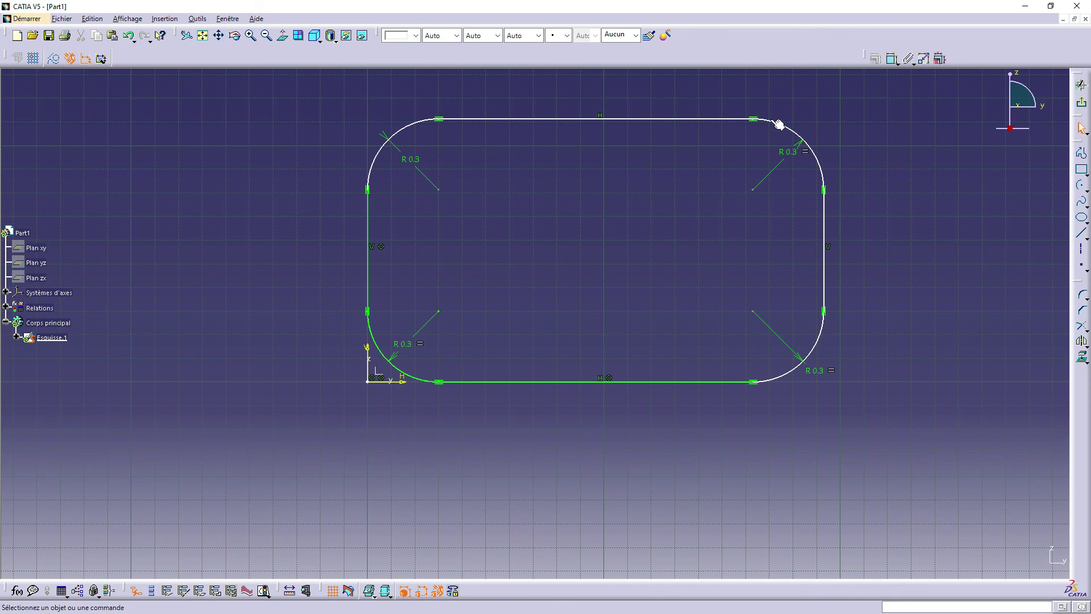
Set the unlinked upper-left corner radius to 0.25 in.
double_click(417, 166)
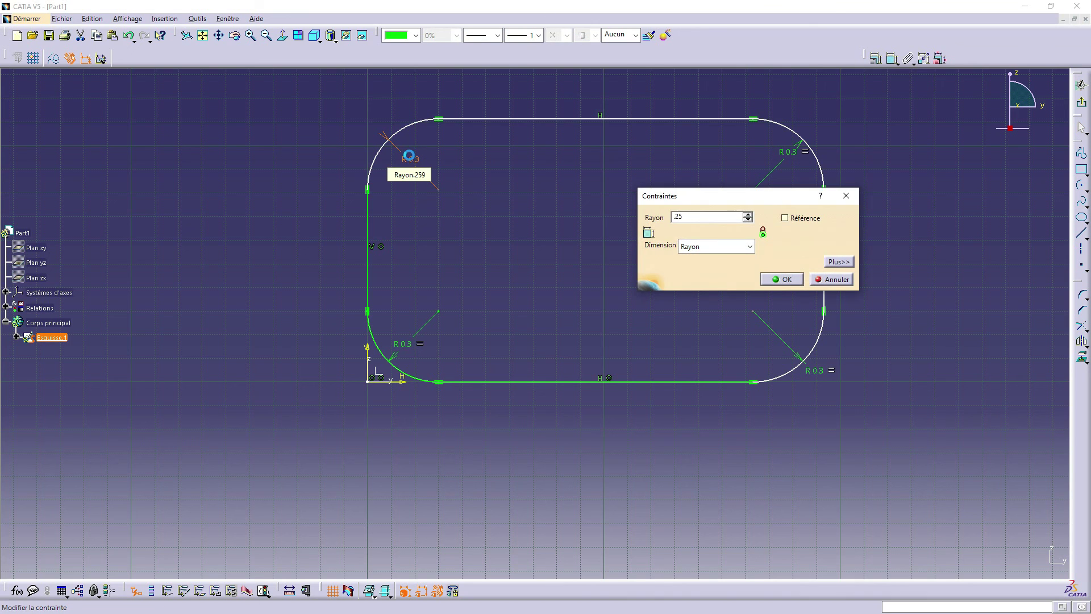
type(".25")
key("Return")
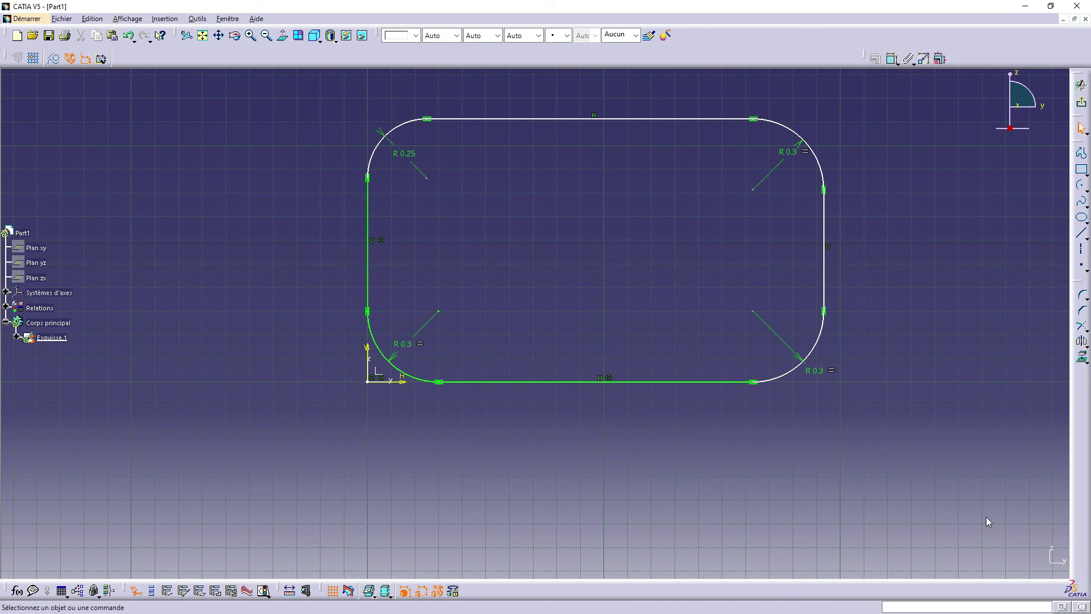